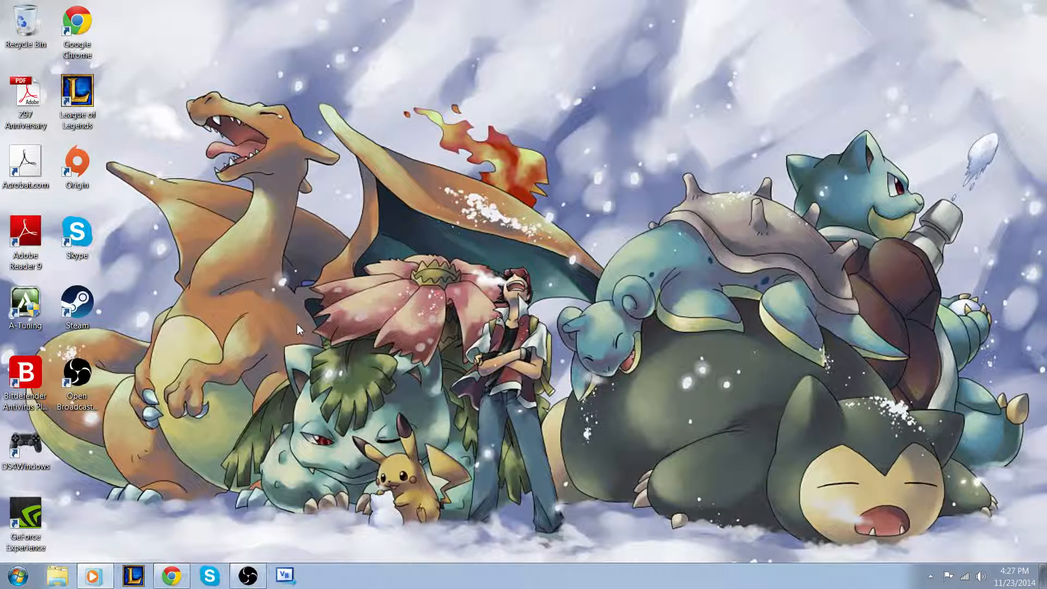
Open the System Configuration utility by searching for msconfig from the Start menu
left_click(26, 581)
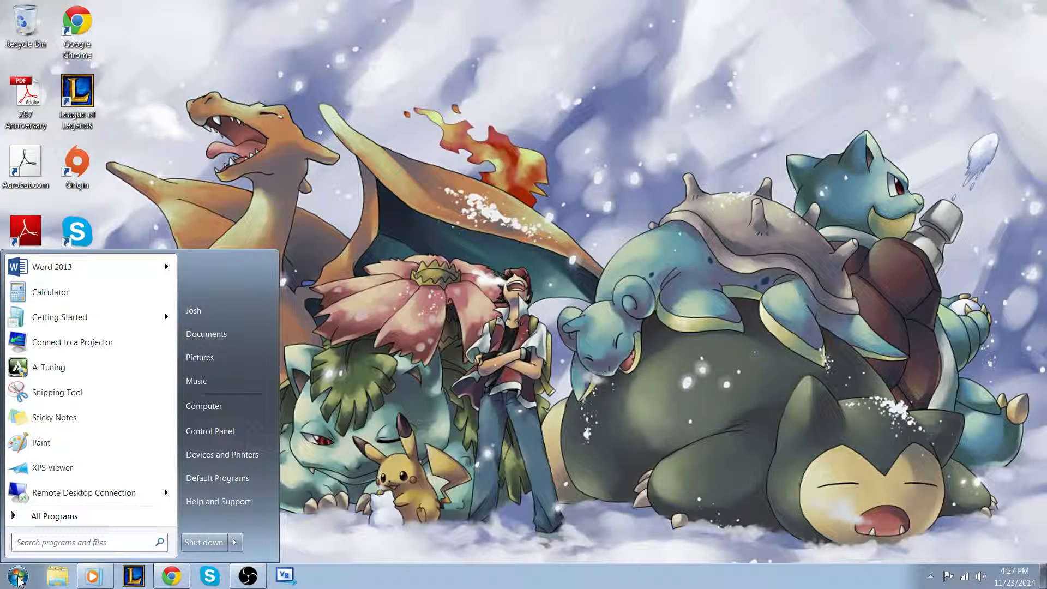
type("msconfig")
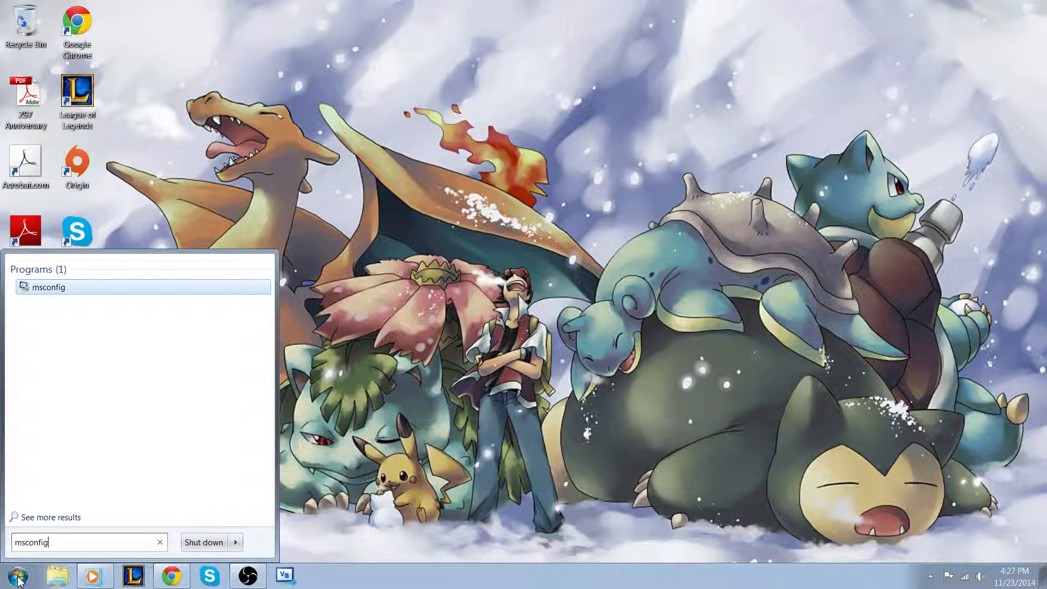
key("Return")
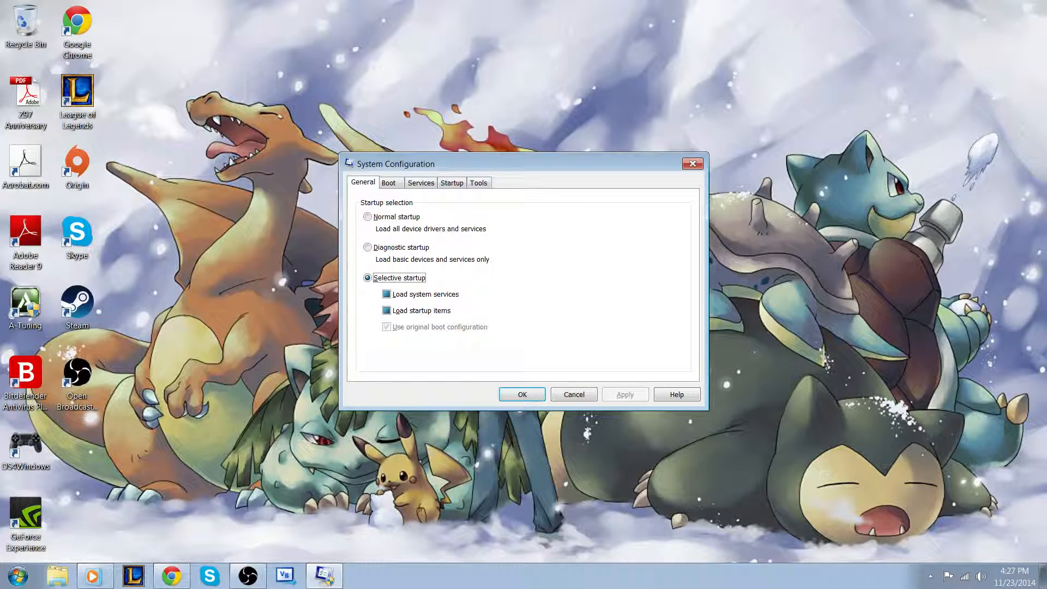
Move the System Configuration dialog and look through its General, Boot and Services tabs
left_click_drag(405, 163, 322, 120)
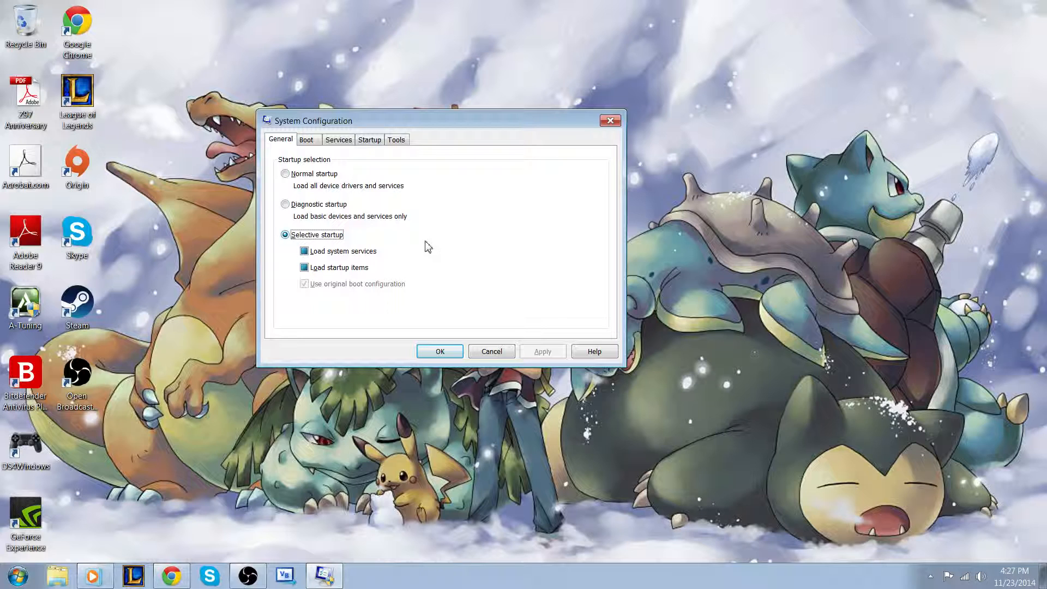
left_click(306, 140)
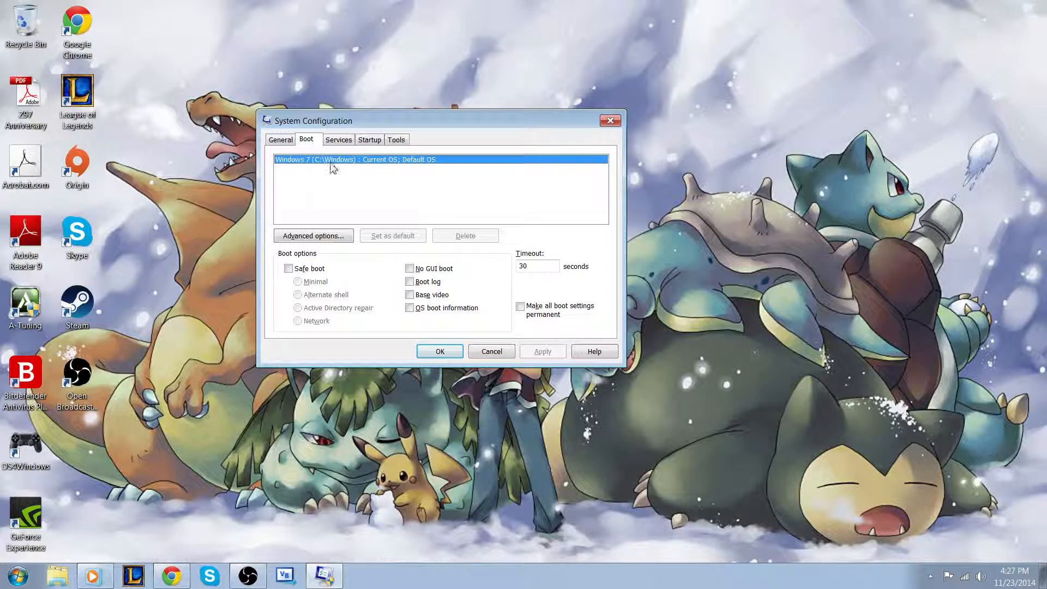
left_click(291, 143)
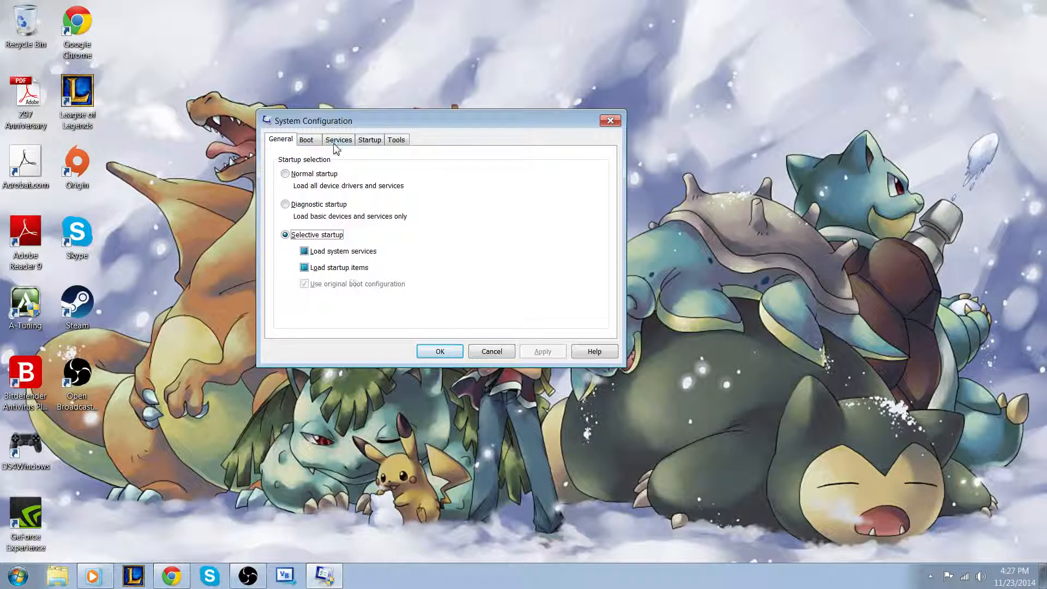
left_click(351, 143)
left_click(373, 143)
left_click(353, 143)
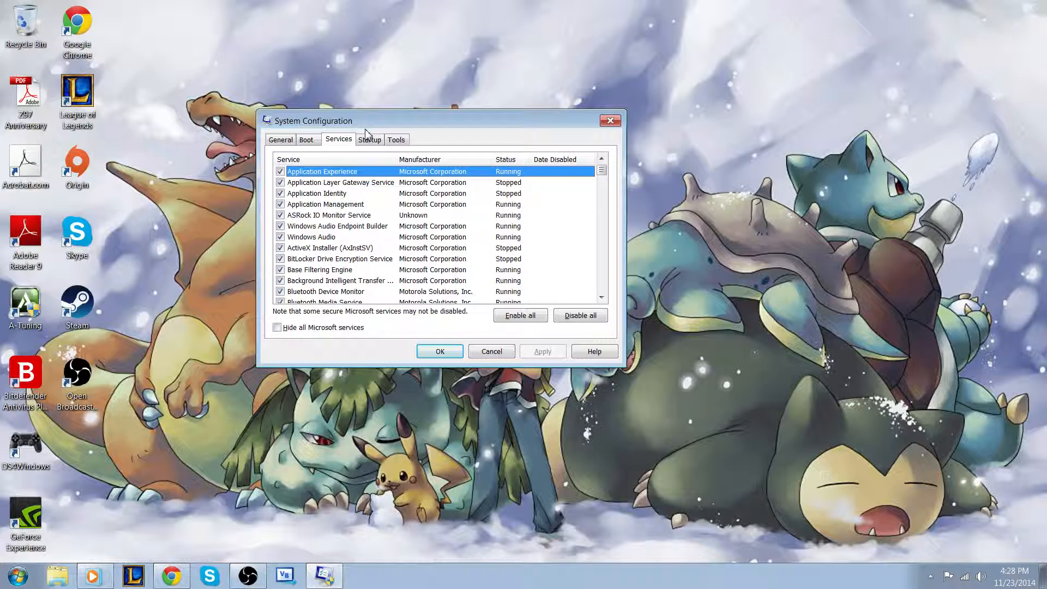
left_click(294, 141)
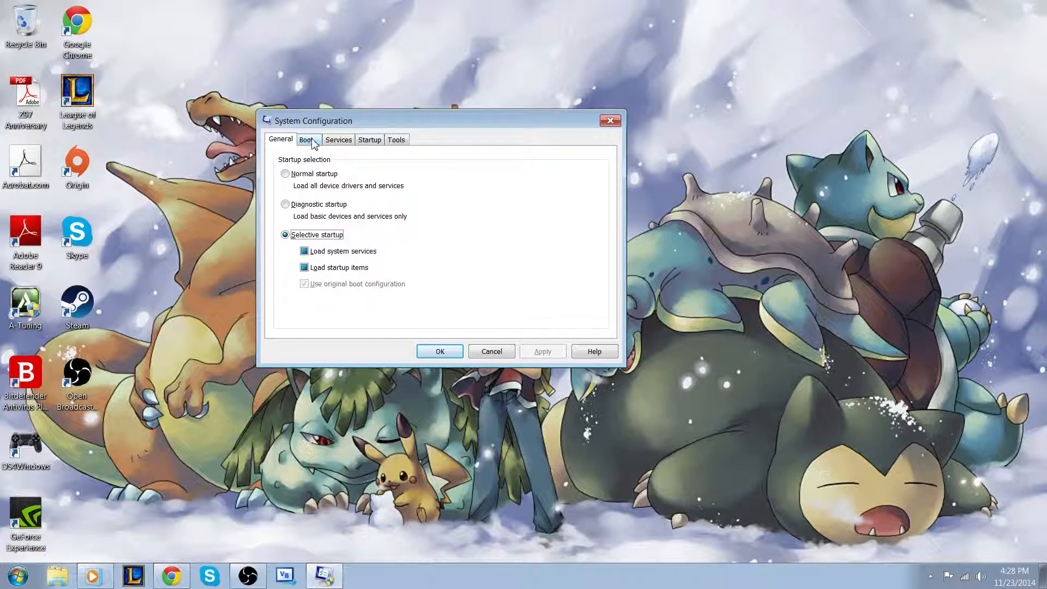
left_click(313, 141)
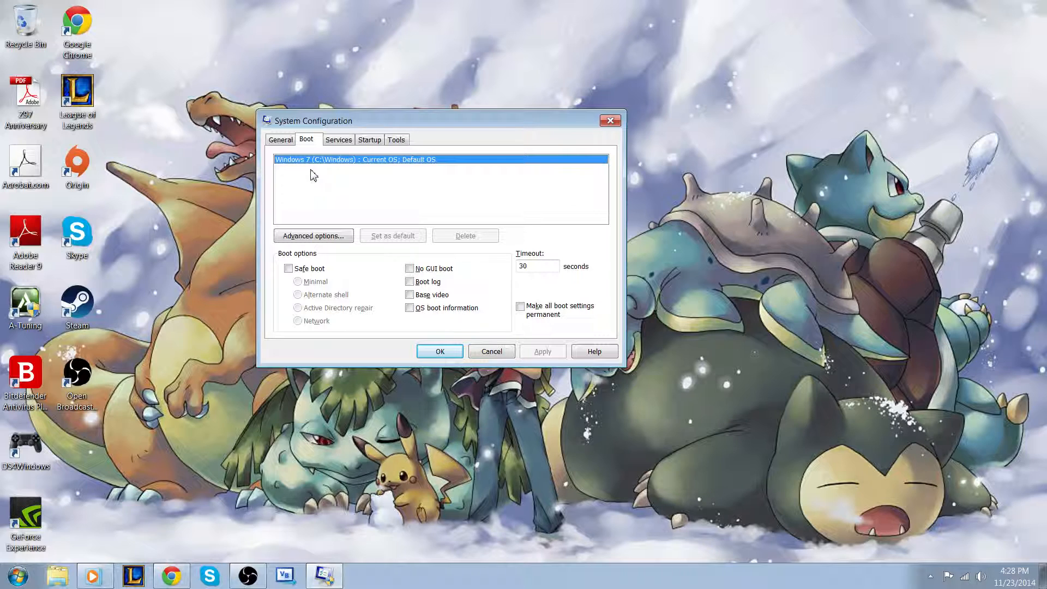
left_click(329, 143)
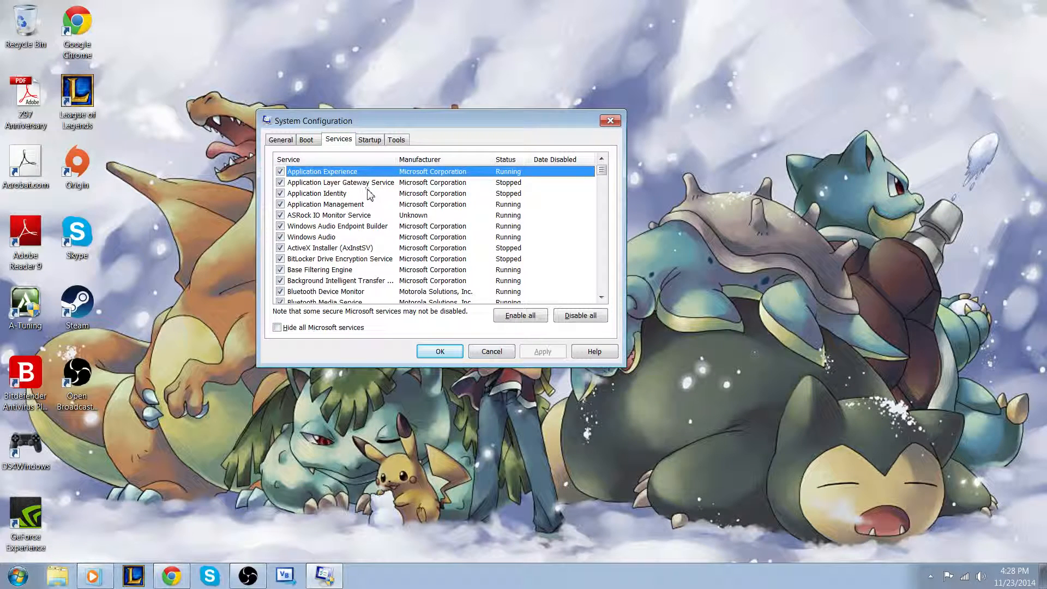
Scroll the services list and uncheck the Fax service
scroll(368, 197, "down", 9)
scroll(368, 203, "down", 6)
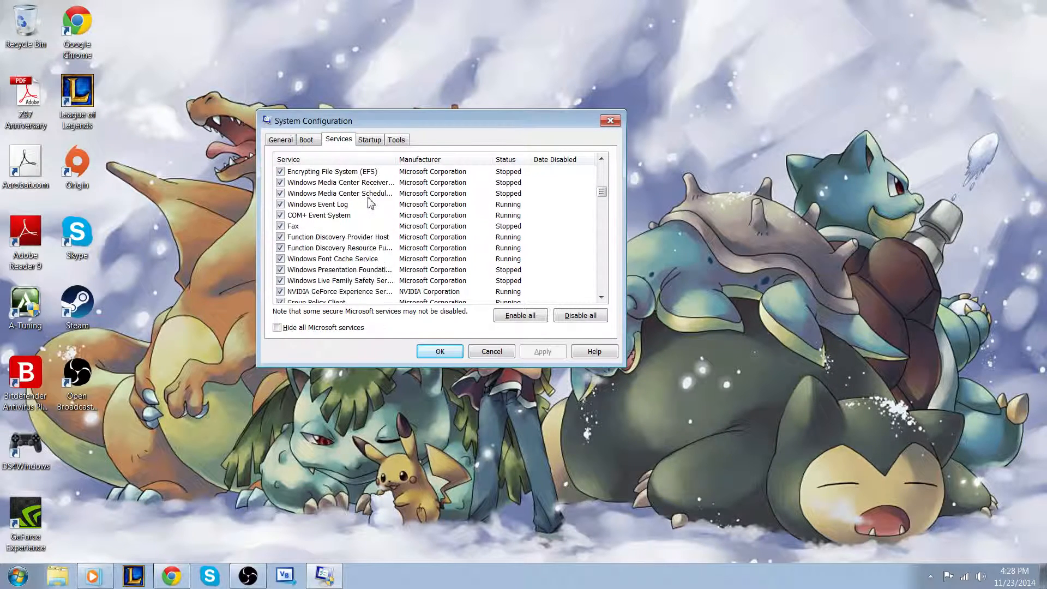
scroll(369, 203, "up", 5)
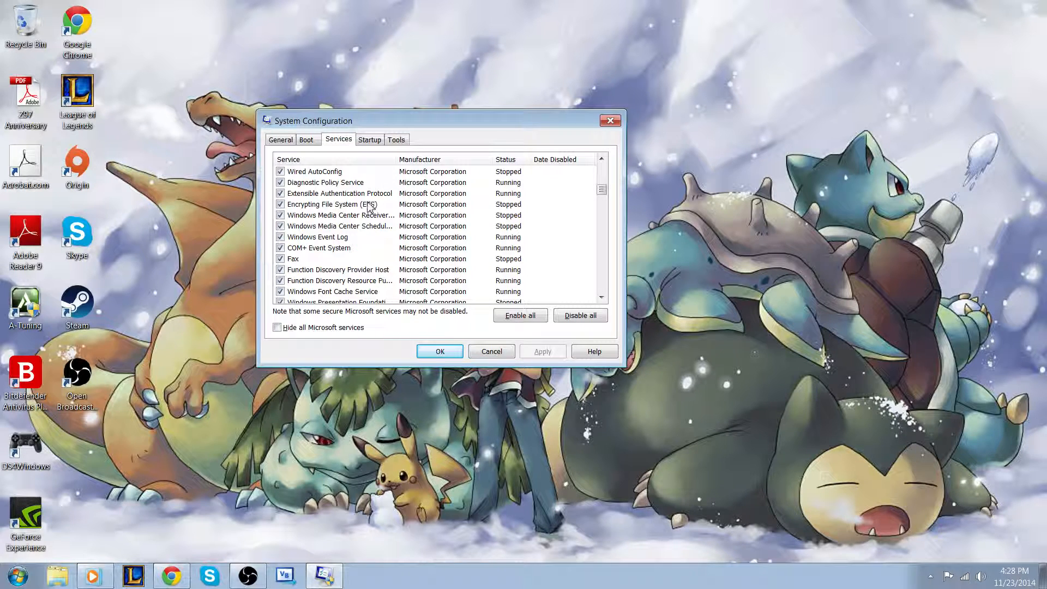
left_click(280, 259)
left_click(297, 260)
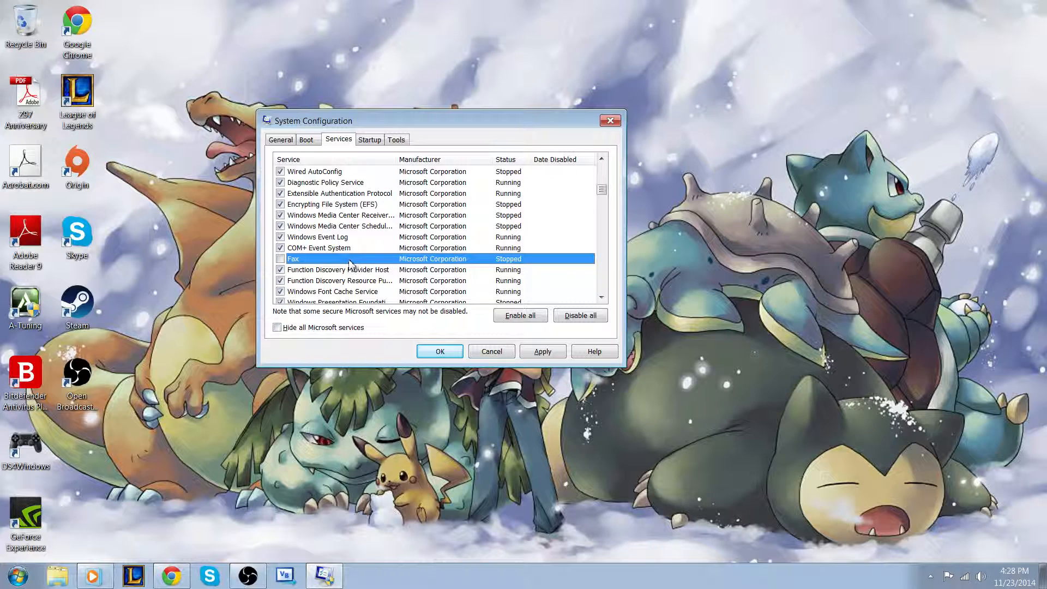
Sort the services list by status and browse the running and stopped services
left_click(507, 159)
scroll(508, 213, "down", 15)
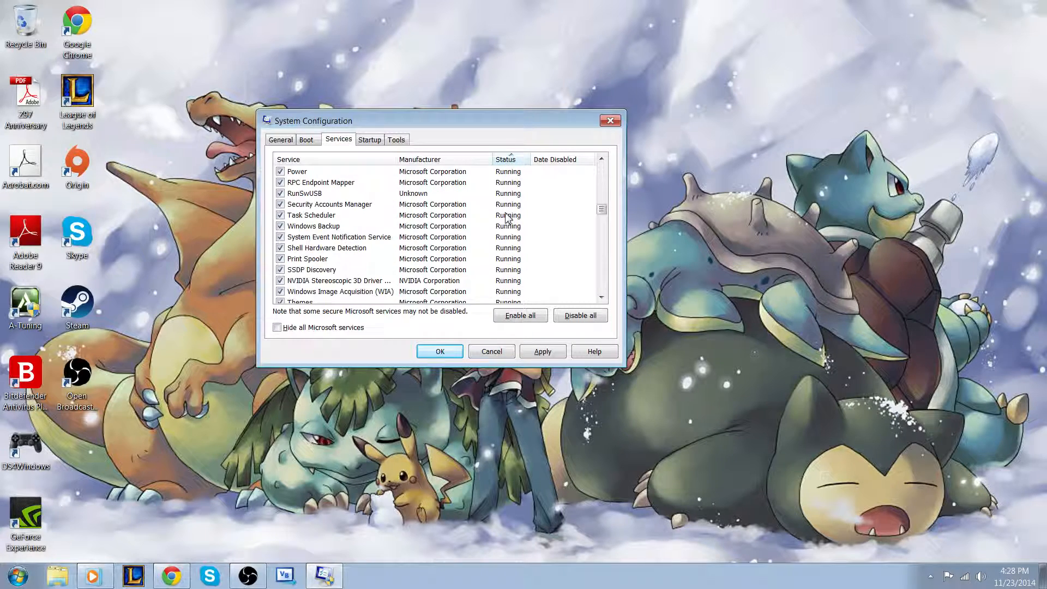
scroll(507, 231, "up", 5)
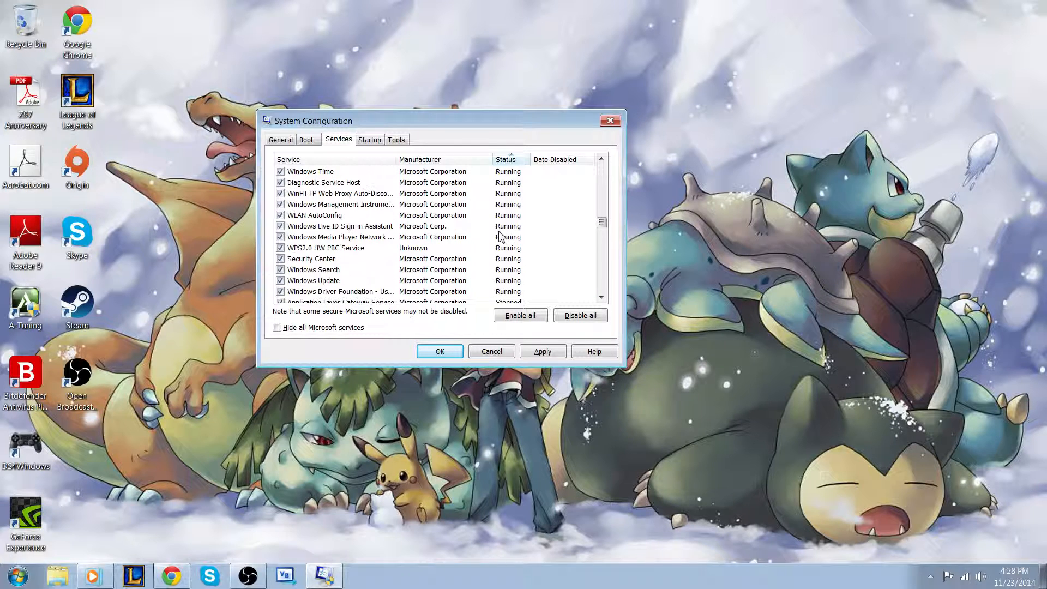
scroll(507, 229, "up", 4)
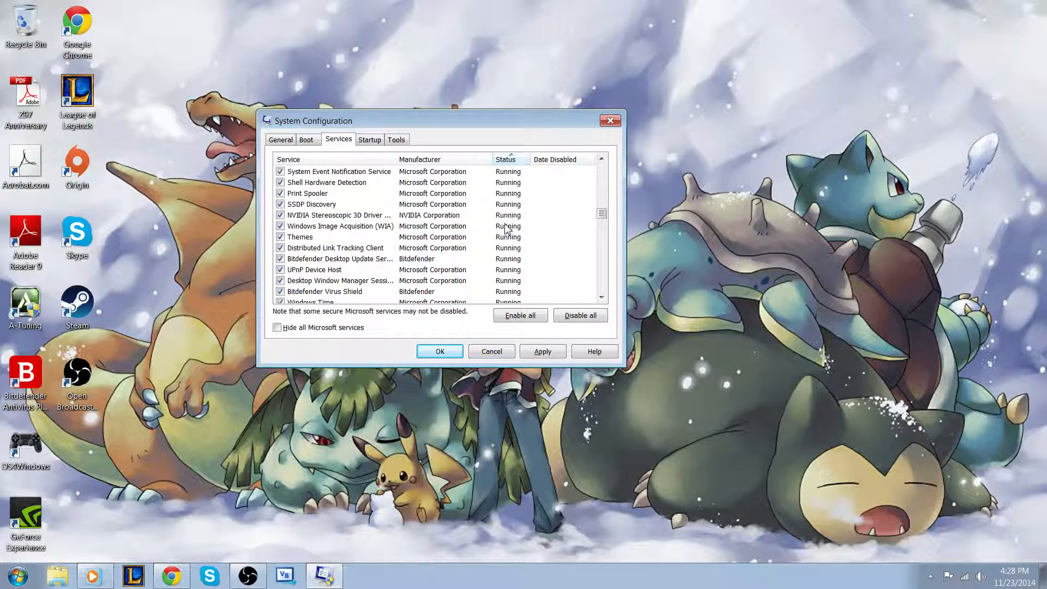
scroll(507, 228, "up", 1)
scroll(507, 229, "down", 8)
double_click(507, 226)
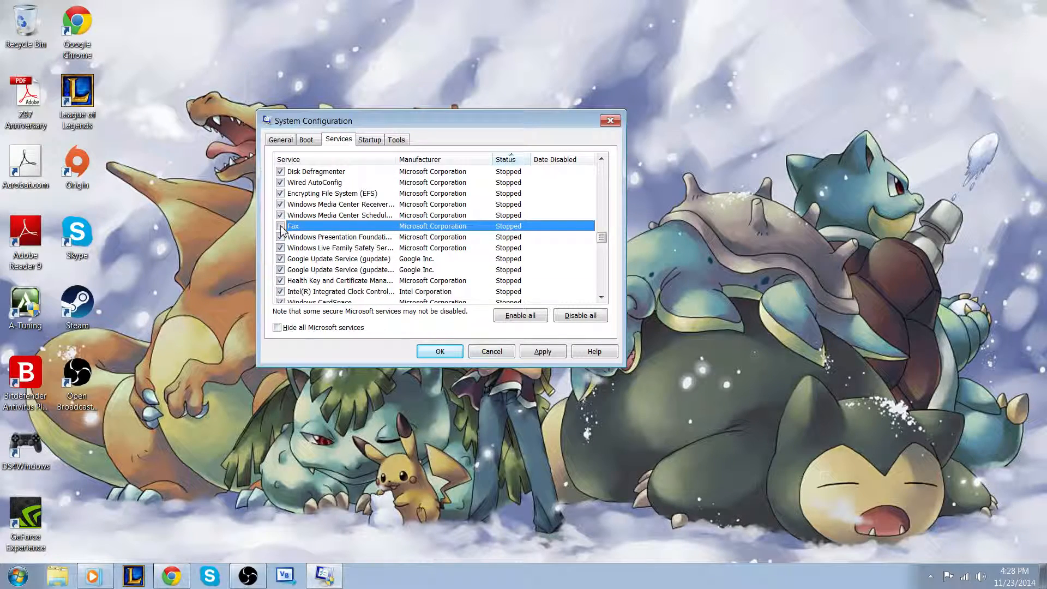
scroll(281, 229, "up", 15)
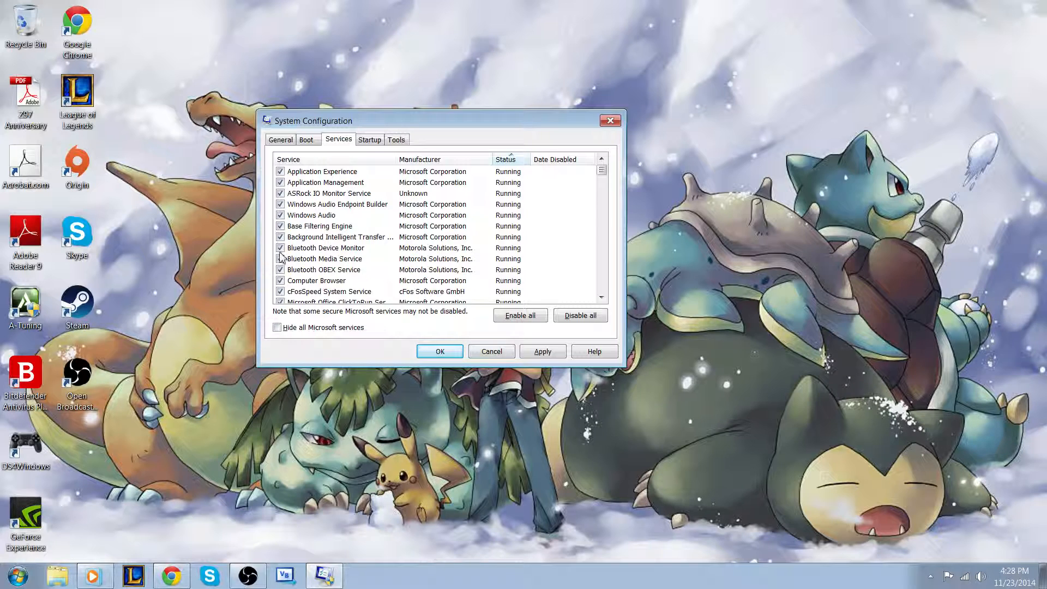
Uncheck the Bluetooth Device Monitor, Bluetooth Media Service and Bluetooth OBEX Service entries
left_click(280, 248)
left_click(281, 259)
left_click(280, 270)
Open the startup items list and review its entries
left_click(363, 142)
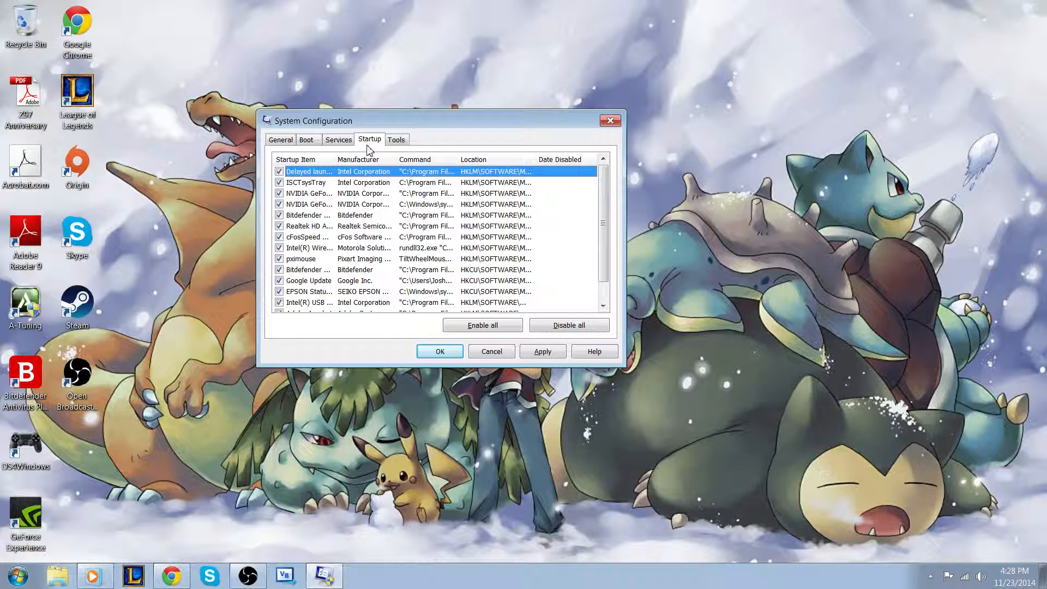
scroll(308, 221, "down", 1)
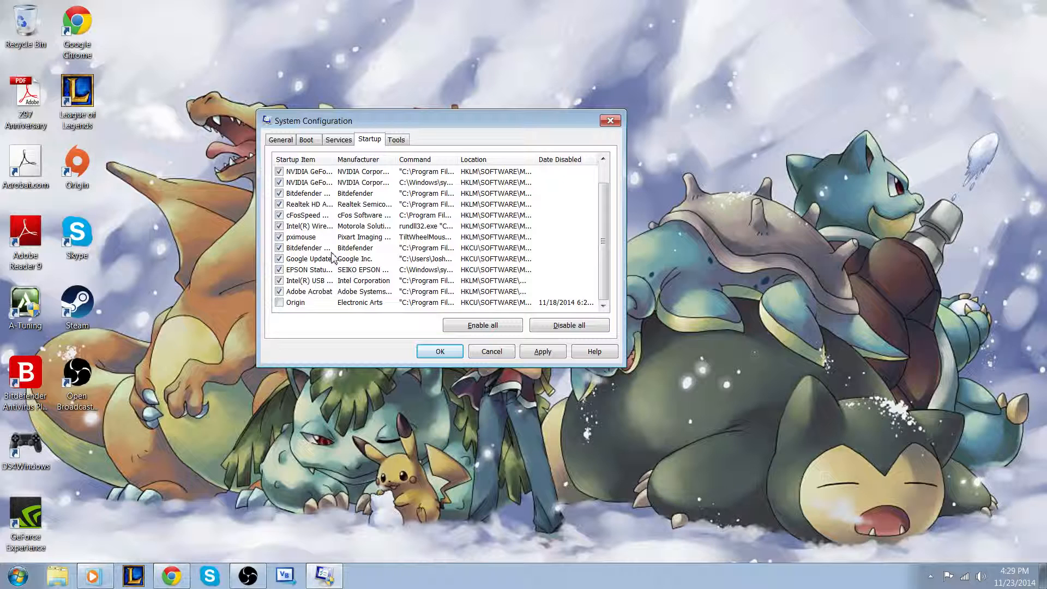
left_click(928, 581)
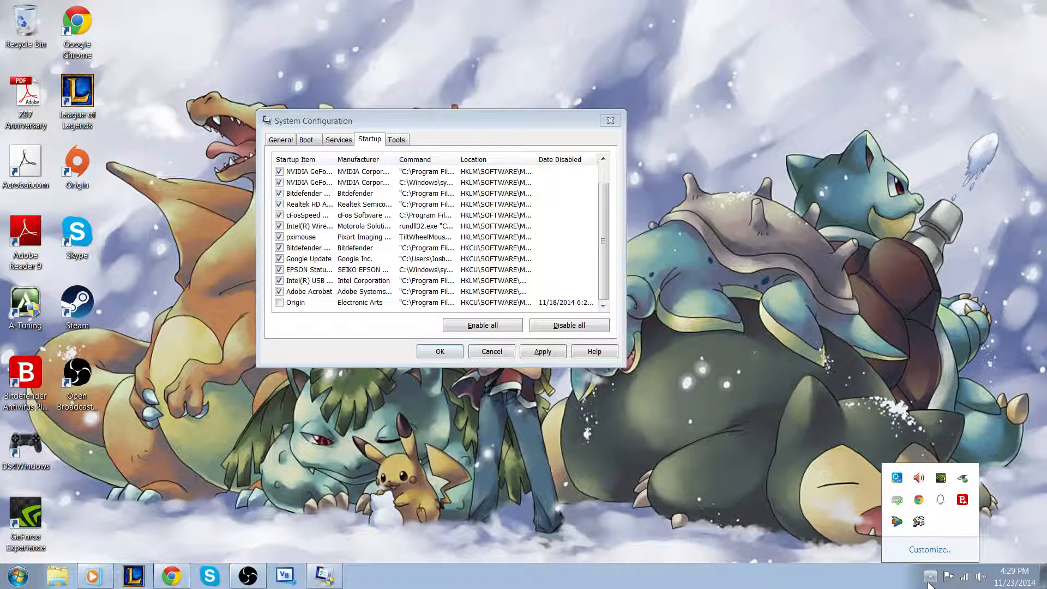
left_click(930, 577)
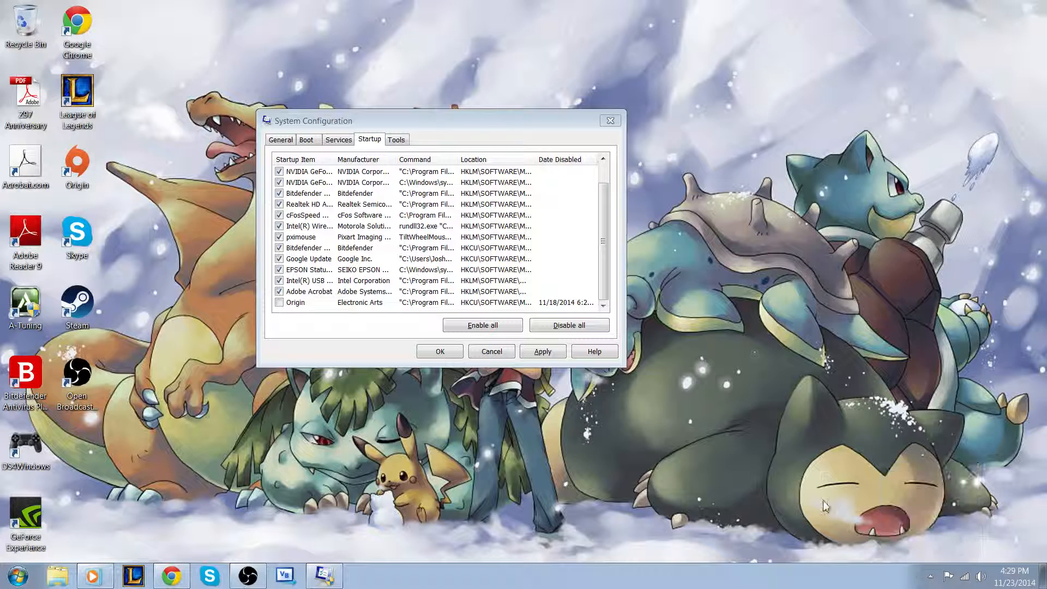
left_click_drag(603, 245, 601, 206)
scroll(295, 187, "down", 1)
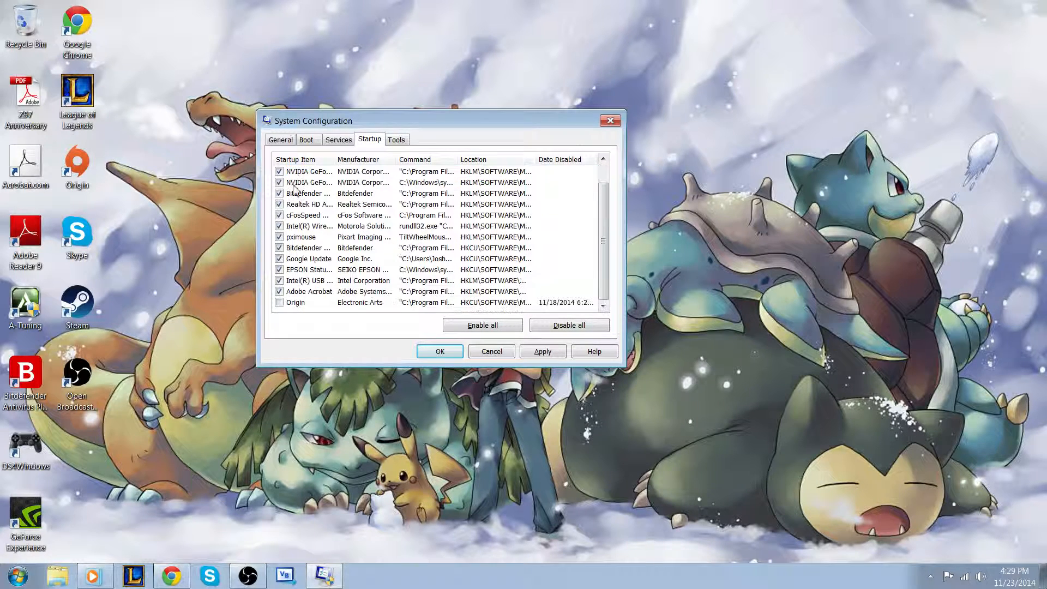
left_click(280, 303)
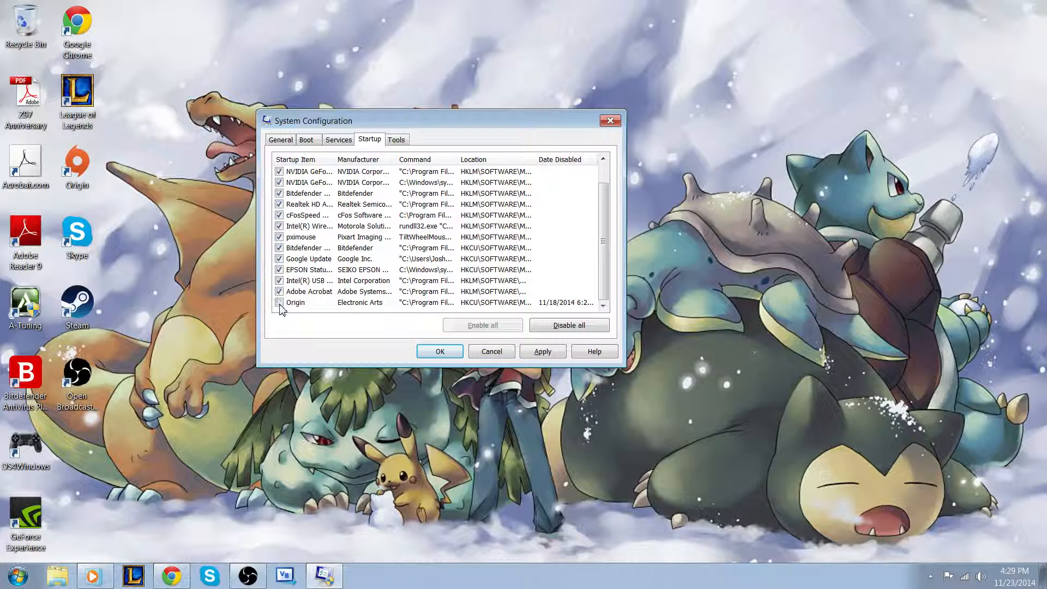
left_click(279, 303)
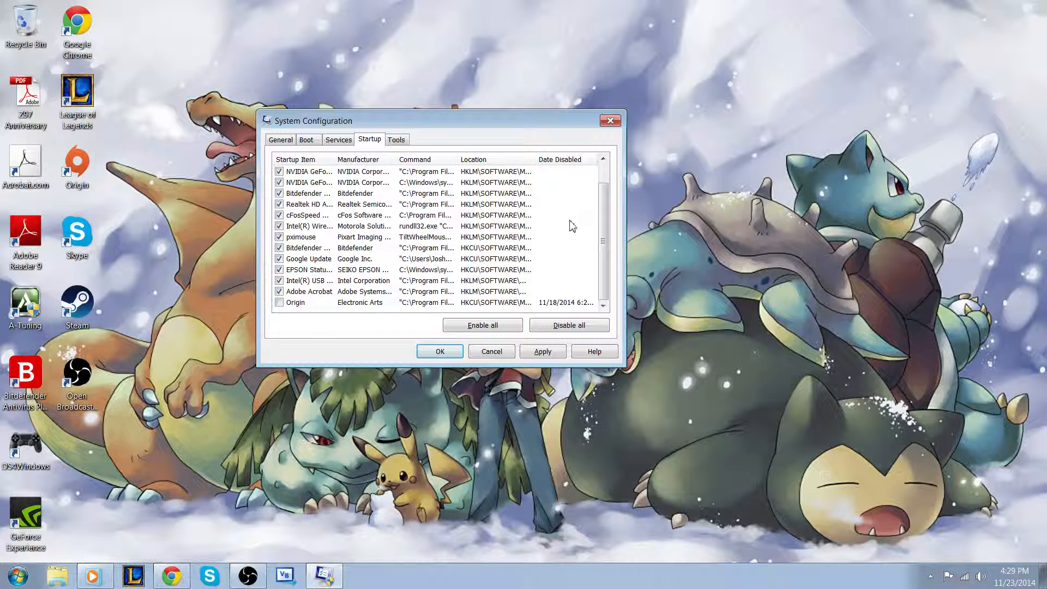
Review the startup items at the top of the list by selecting several entries
left_click_drag(603, 212, 602, 192)
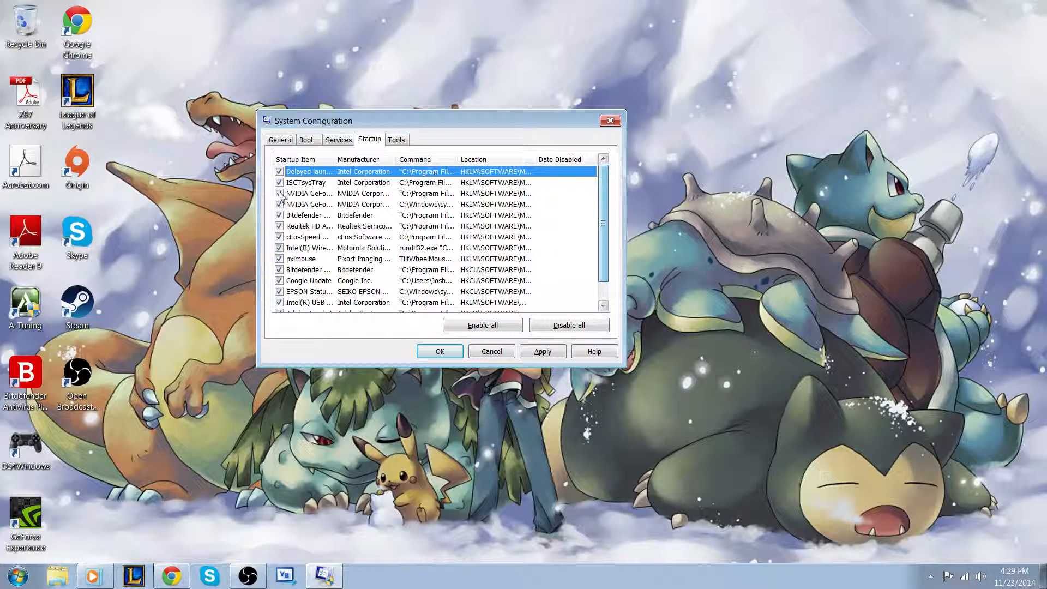
left_click(306, 215)
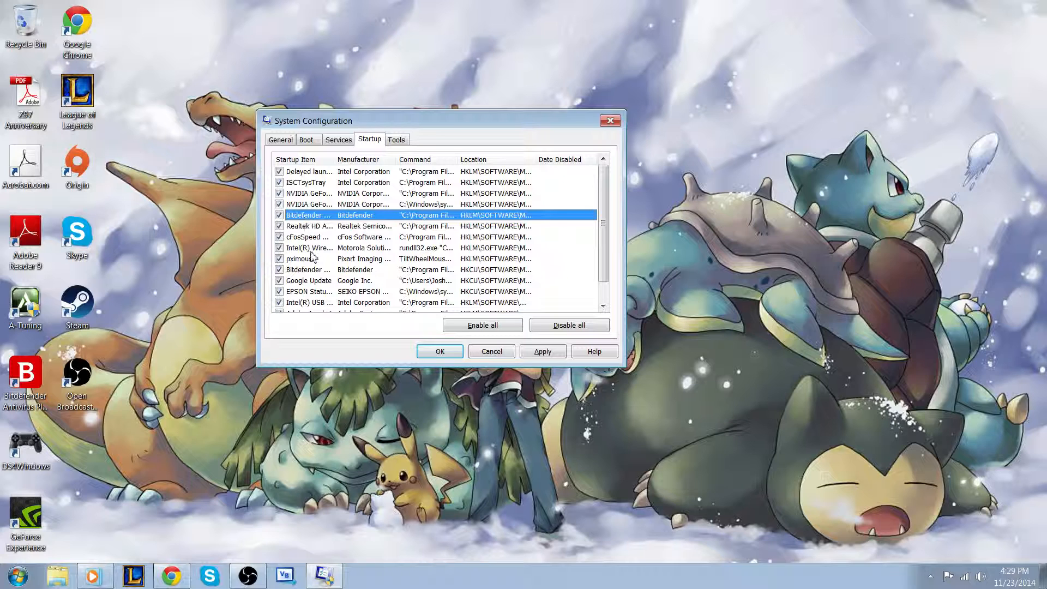
left_click(311, 270)
left_click(308, 216)
left_click(312, 271)
left_click(313, 217)
left_click(321, 194)
left_click(317, 205)
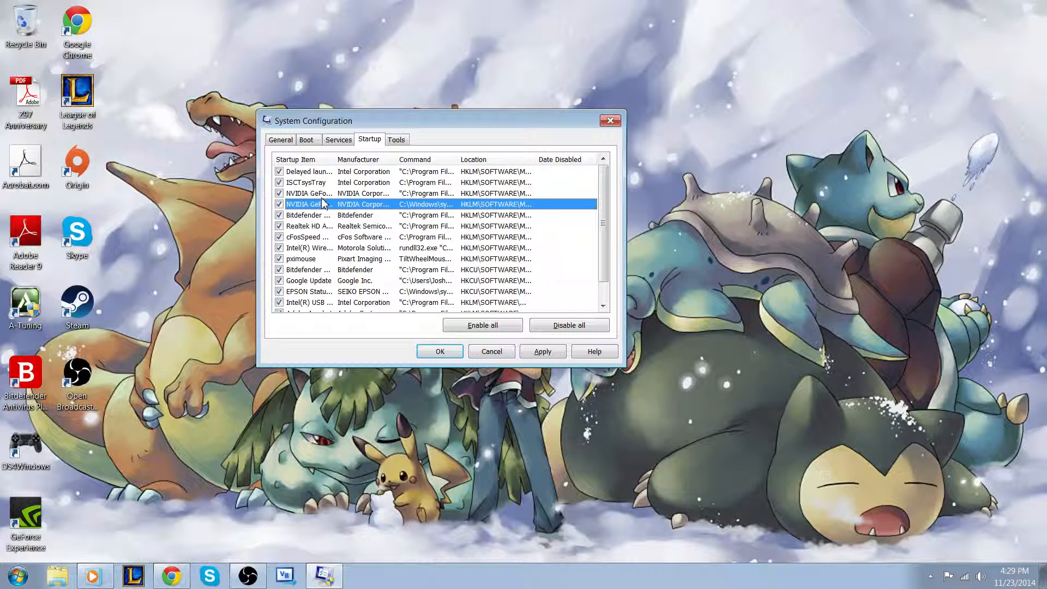
Uncheck both NVIDIA GeForce startup items
left_click(279, 193)
left_click(279, 203)
scroll(341, 240, "down", 1)
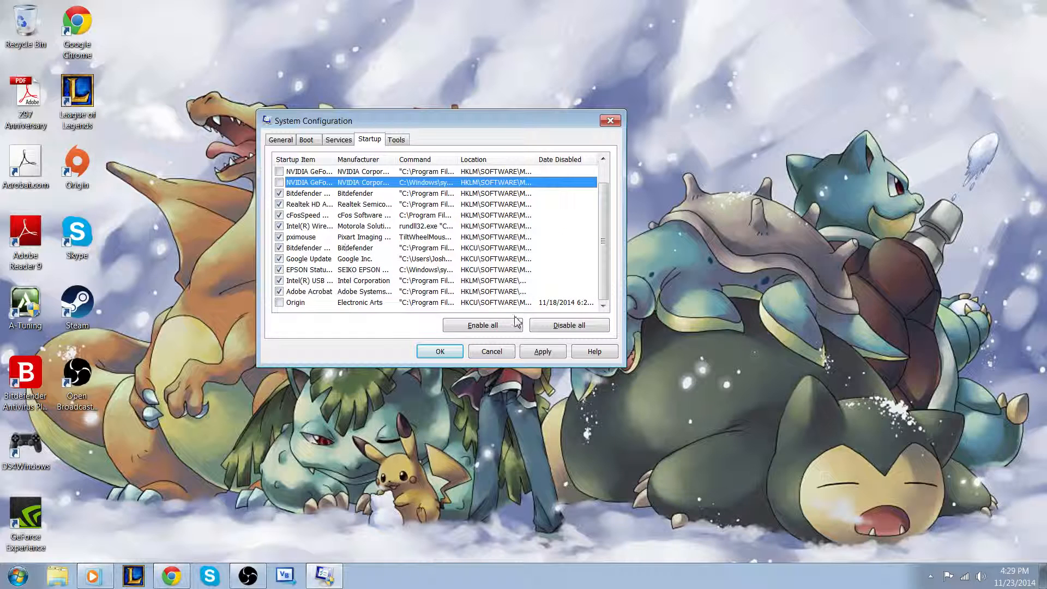
Apply the changes and close System Configuration without restarting the computer
left_click(559, 354)
left_click(446, 351)
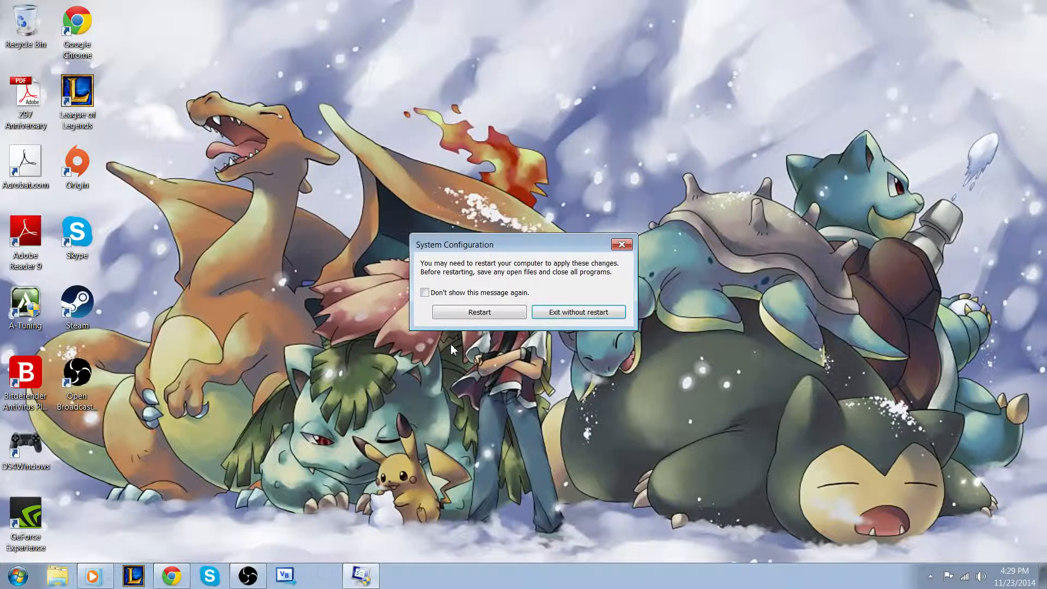
left_click(578, 312)
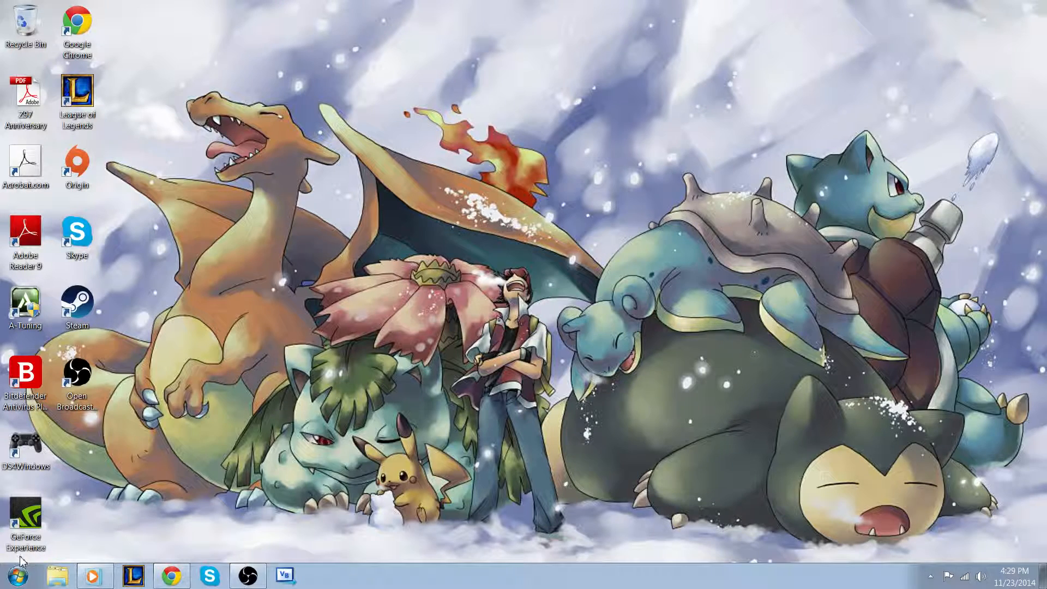
Open the Services console by searching for service from the Start menu, then maximize its window
left_click(18, 575)
type("services")
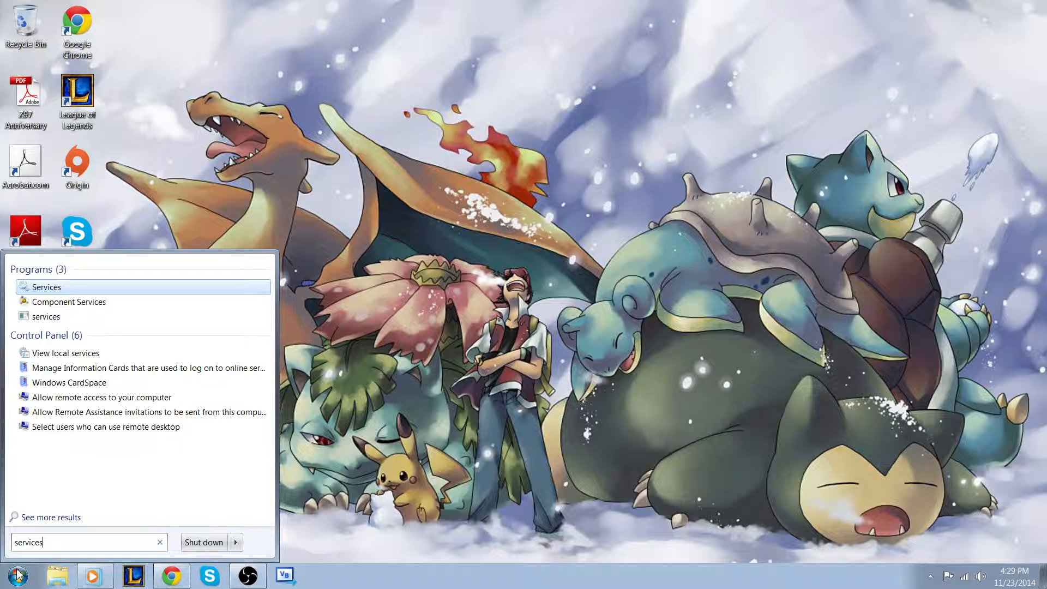
key("Return")
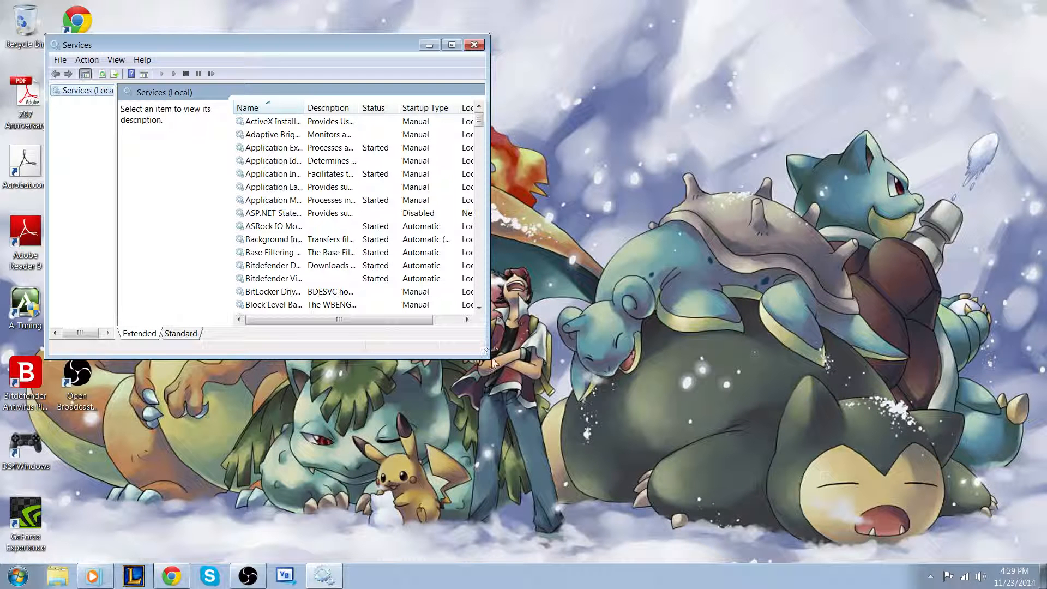
left_click_drag(489, 357, 973, 462)
left_click_drag(502, 42, 491, 2)
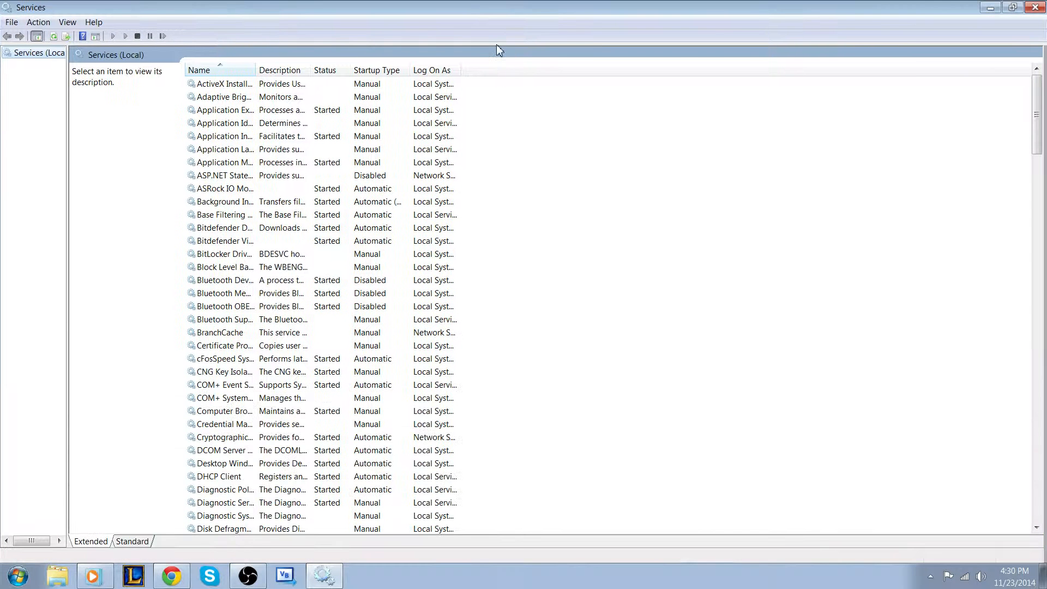
Sort the services by startup type and select the first automatic service
left_click(380, 71)
left_click(355, 86)
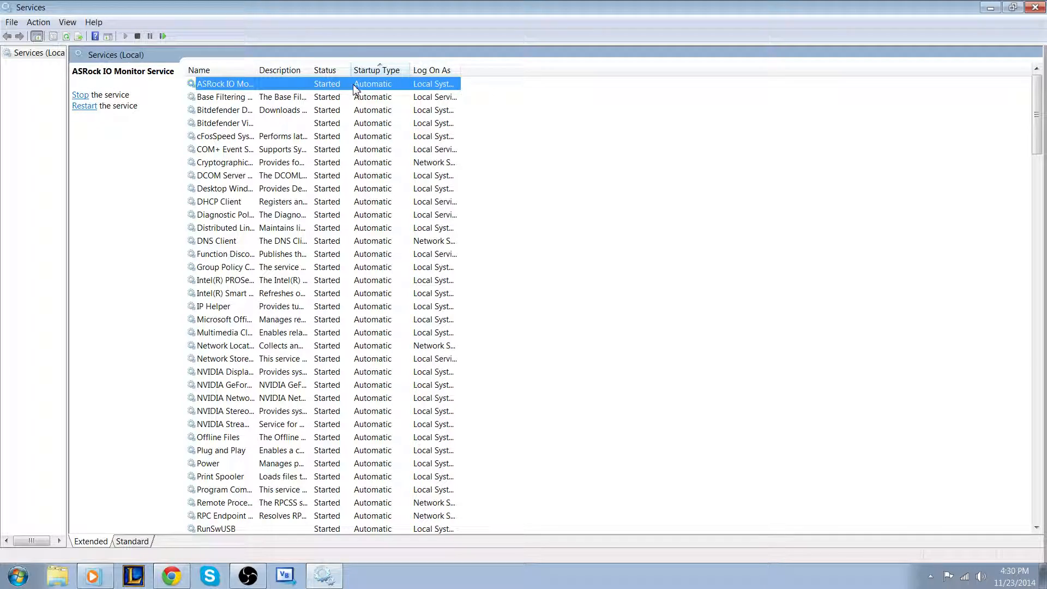
left_click(363, 99)
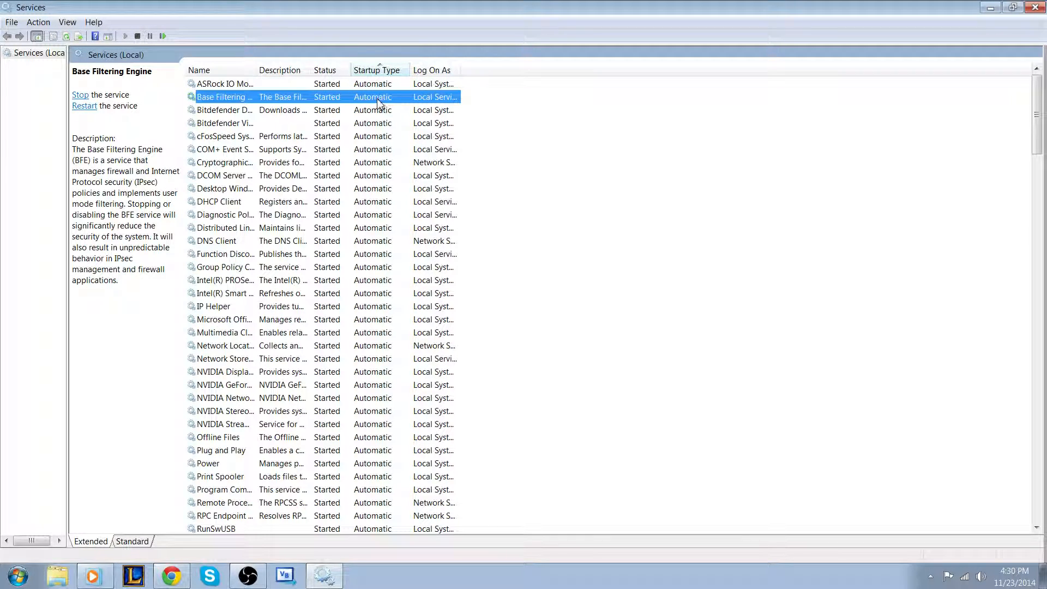
left_click(371, 111)
right_click(371, 111)
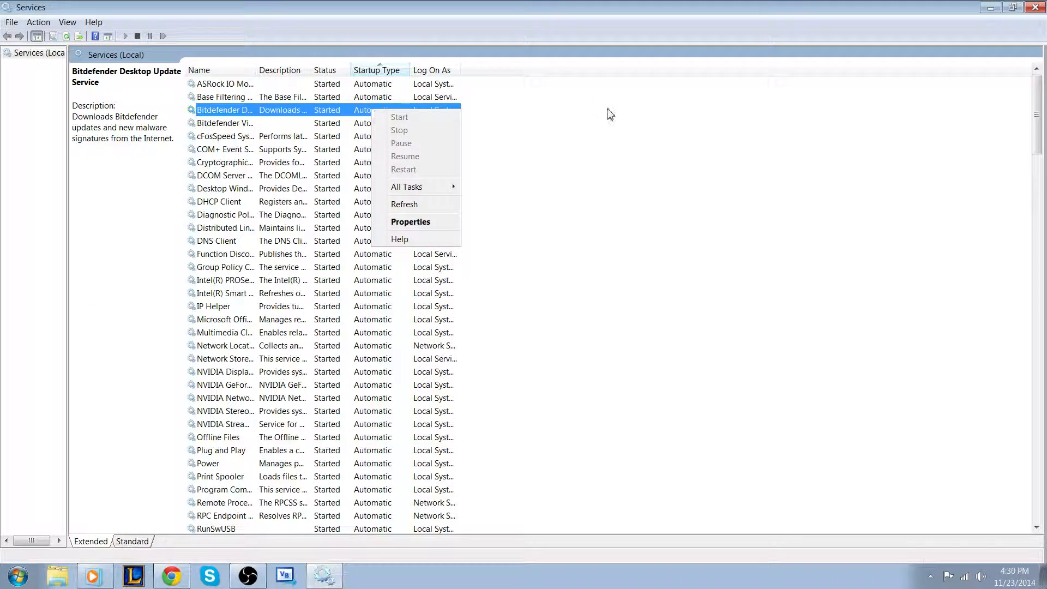
left_click(606, 112)
Open the properties of the ASRock IO Monitor Service and look through its Log On, Recovery and Dependencies tabs
right_click(374, 86)
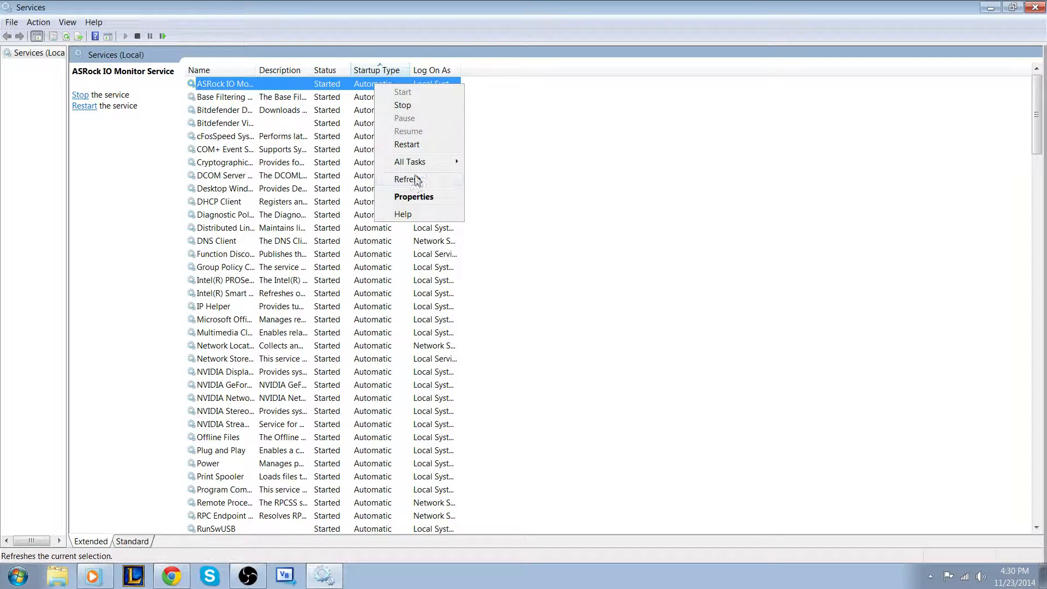
mouse_move(424, 166)
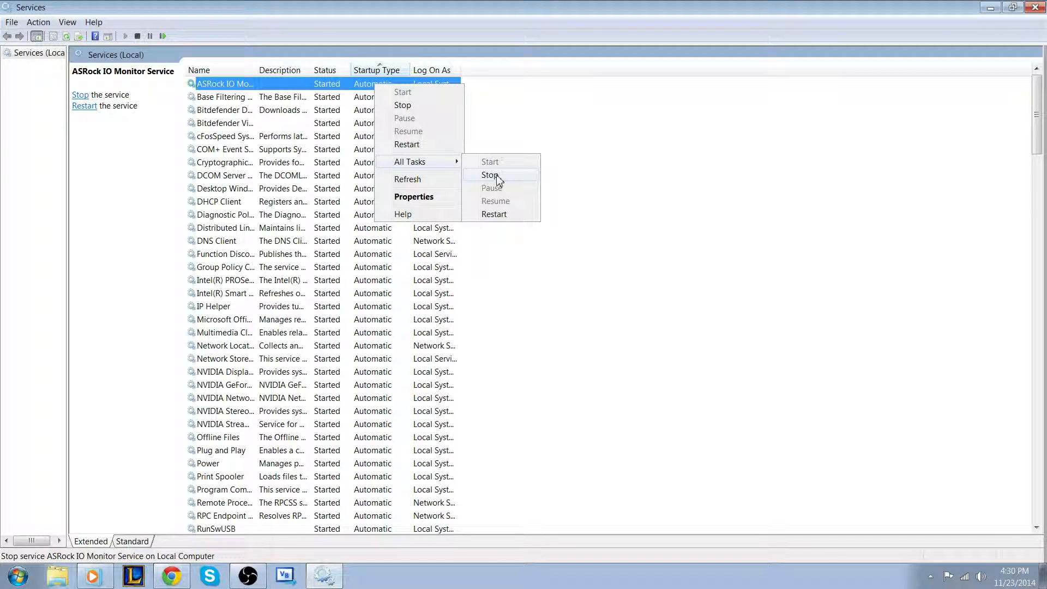
left_click(441, 200)
left_click(439, 158)
left_click(465, 159)
left_click(505, 159)
left_click(480, 156)
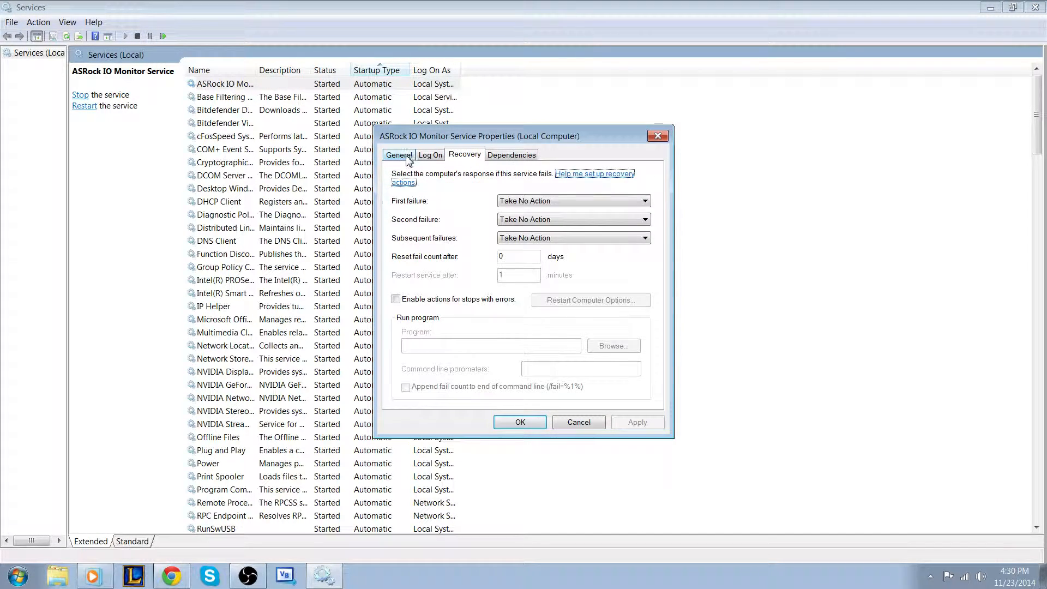
left_click(404, 156)
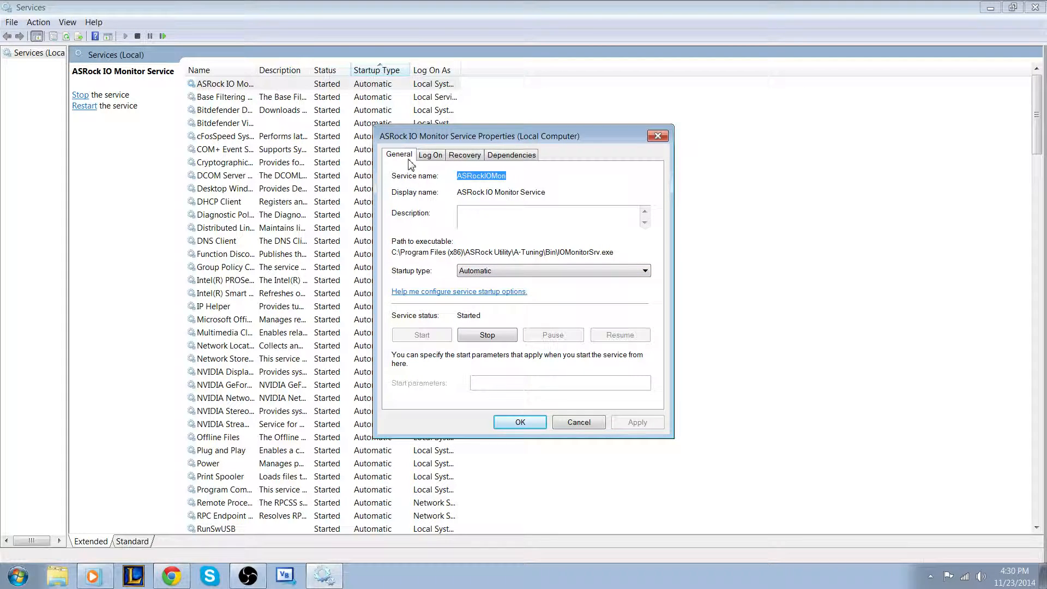
Try the Automatic (Delayed Start) and Manual startup types for the service, then set it back to Automatic and apply
left_click(504, 272)
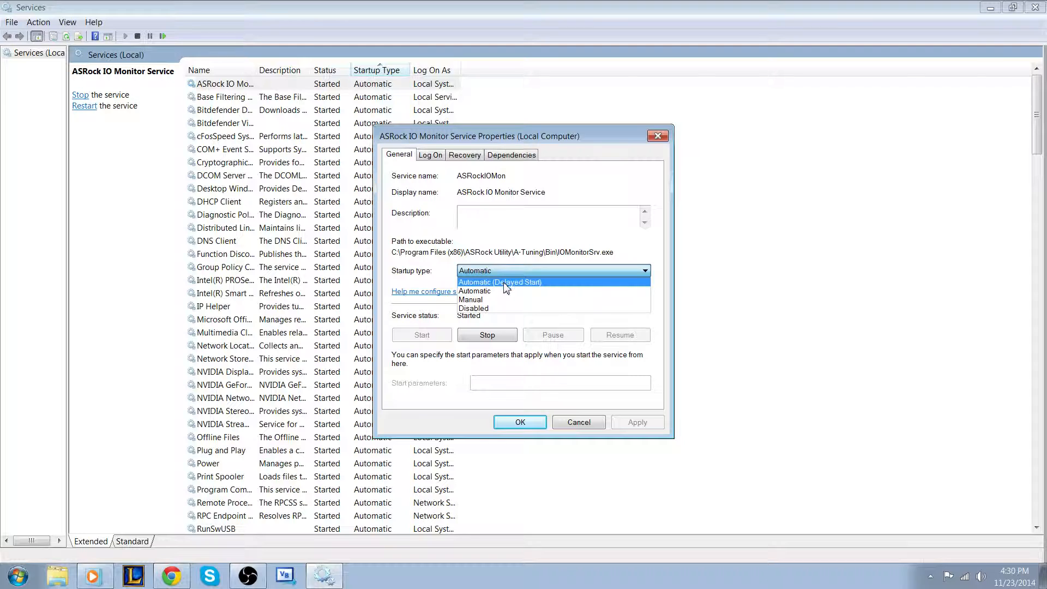
left_click(473, 282)
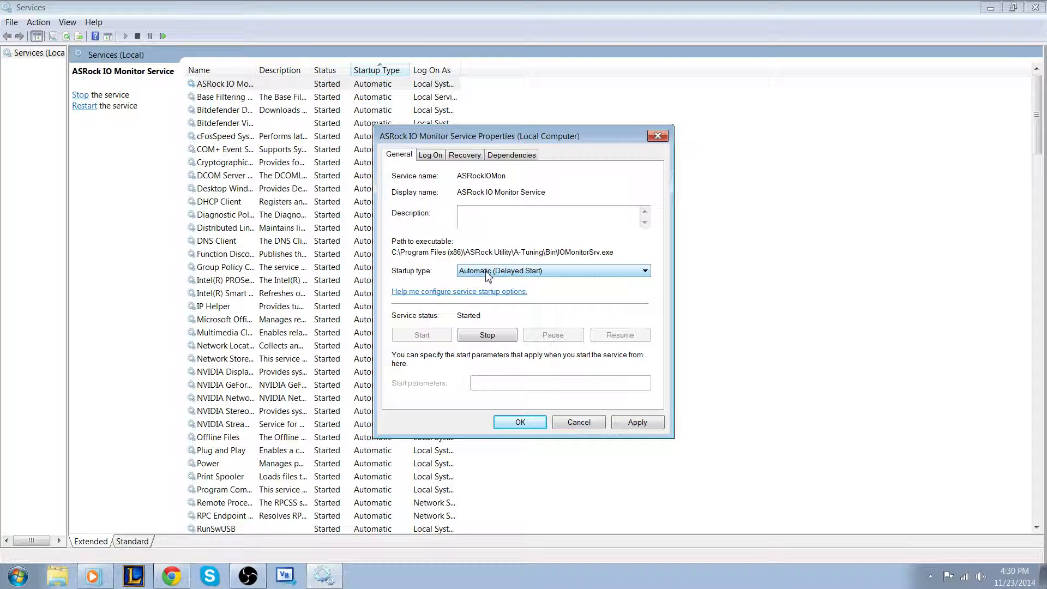
left_click(486, 271)
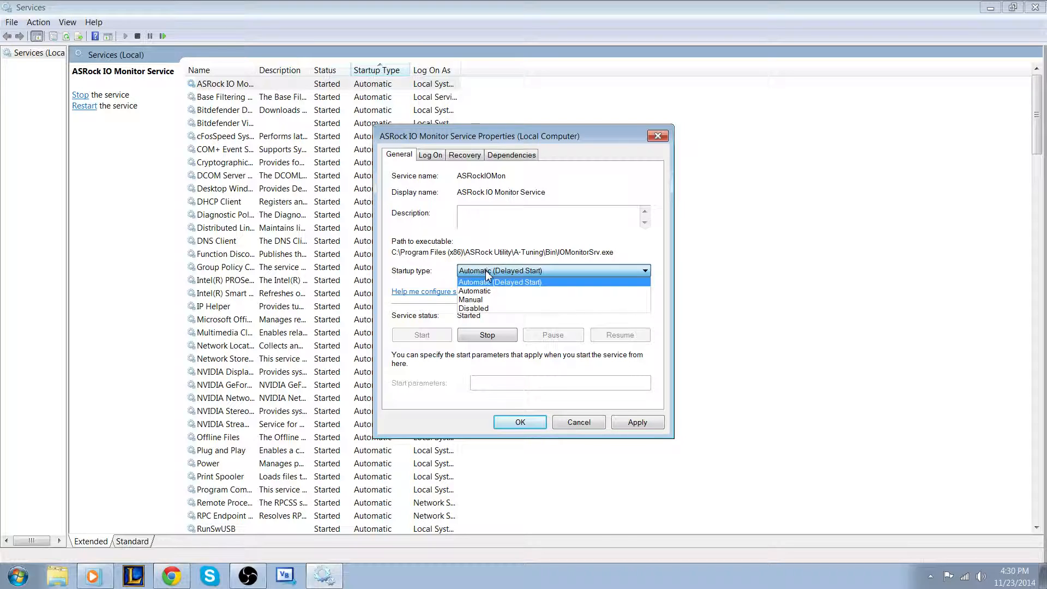
left_click(500, 301)
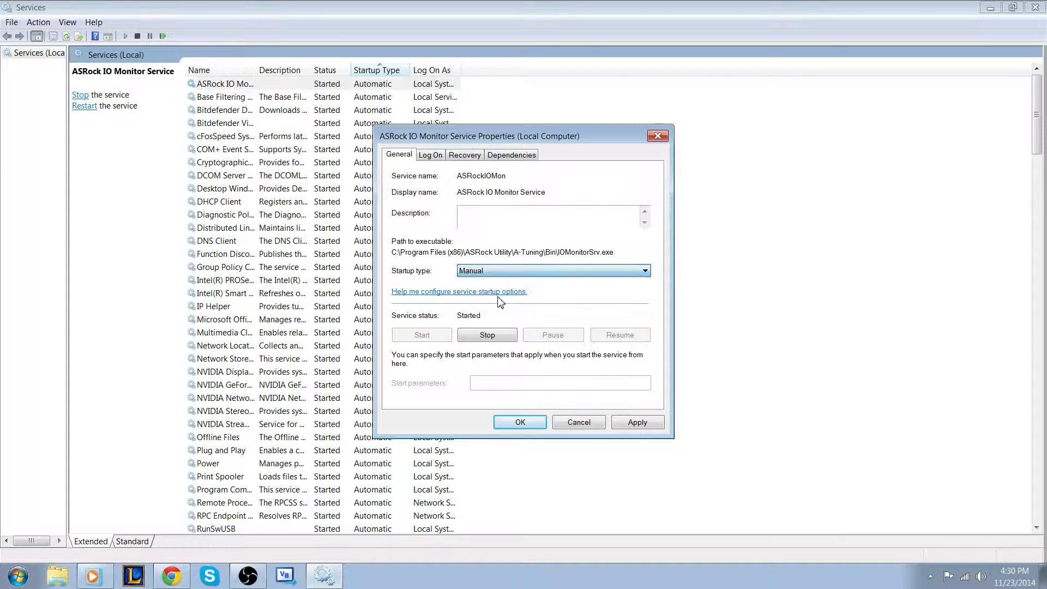
left_click(518, 273)
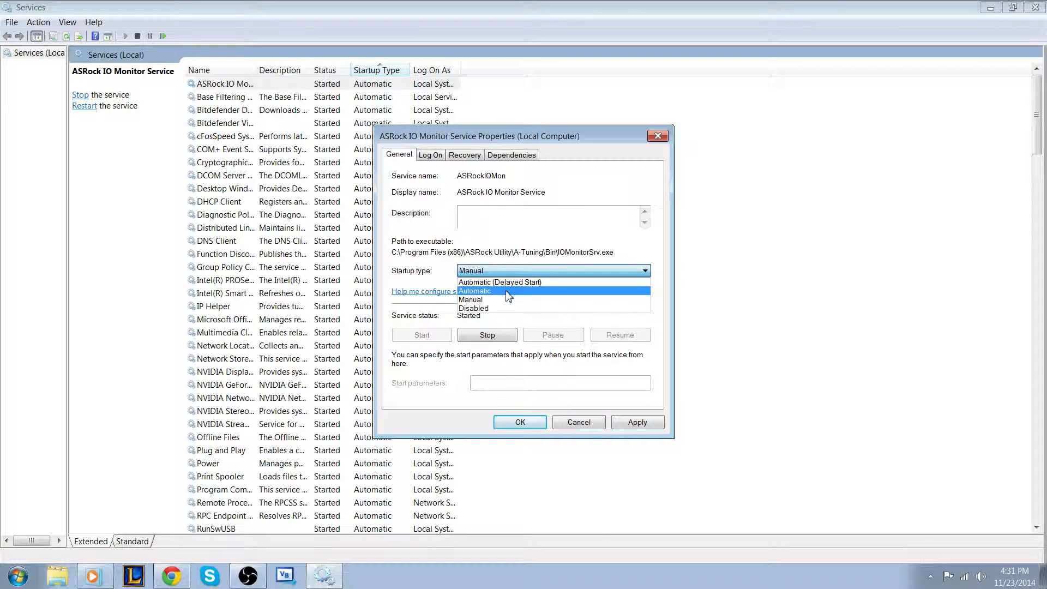
left_click(515, 291)
left_click(627, 421)
left_click(519, 423)
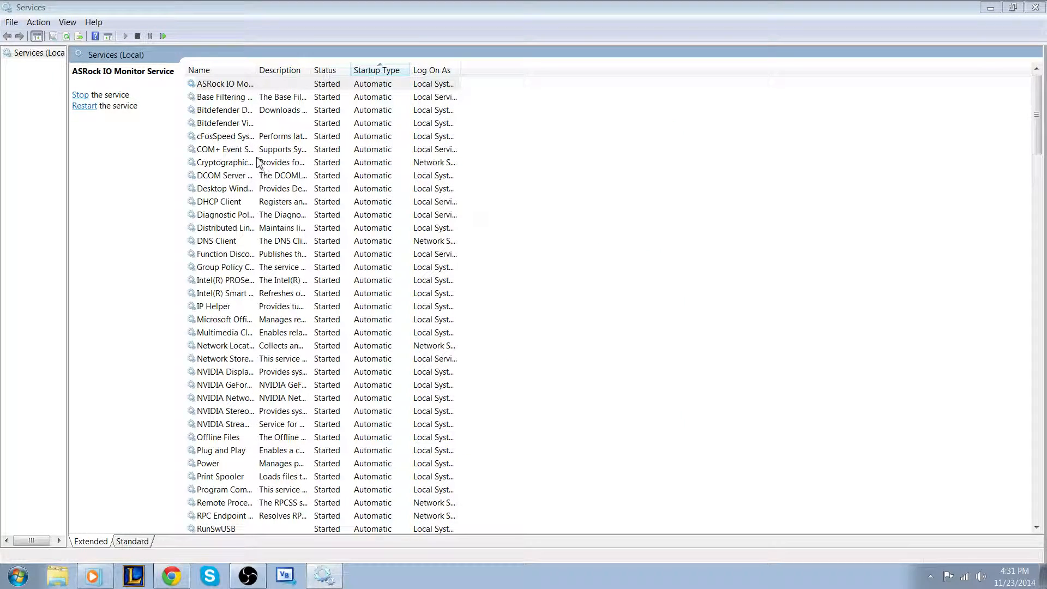
Close the Services console
left_click(1034, 7)
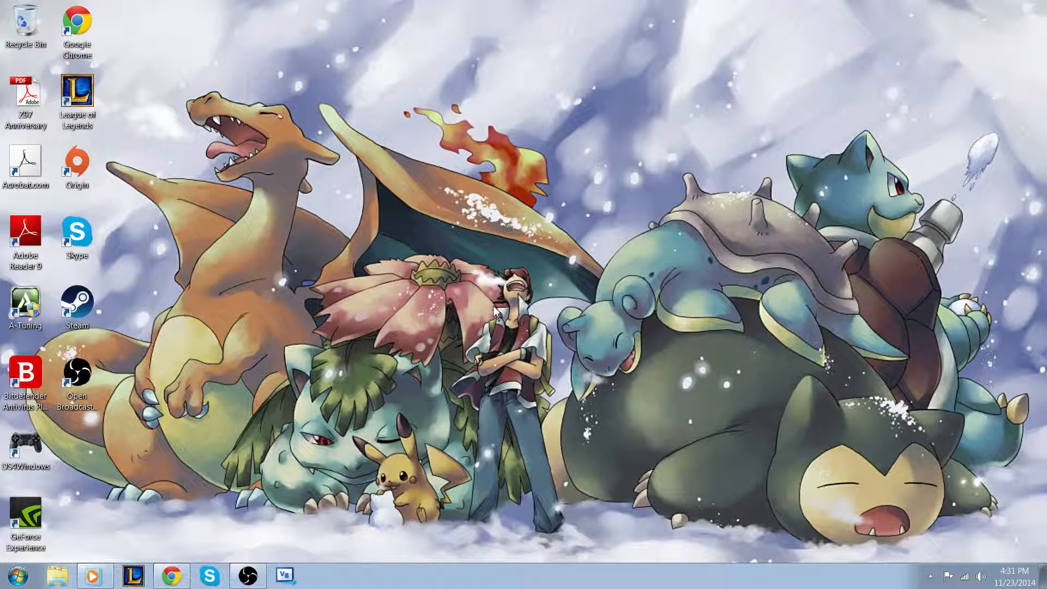
left_click(6, 572)
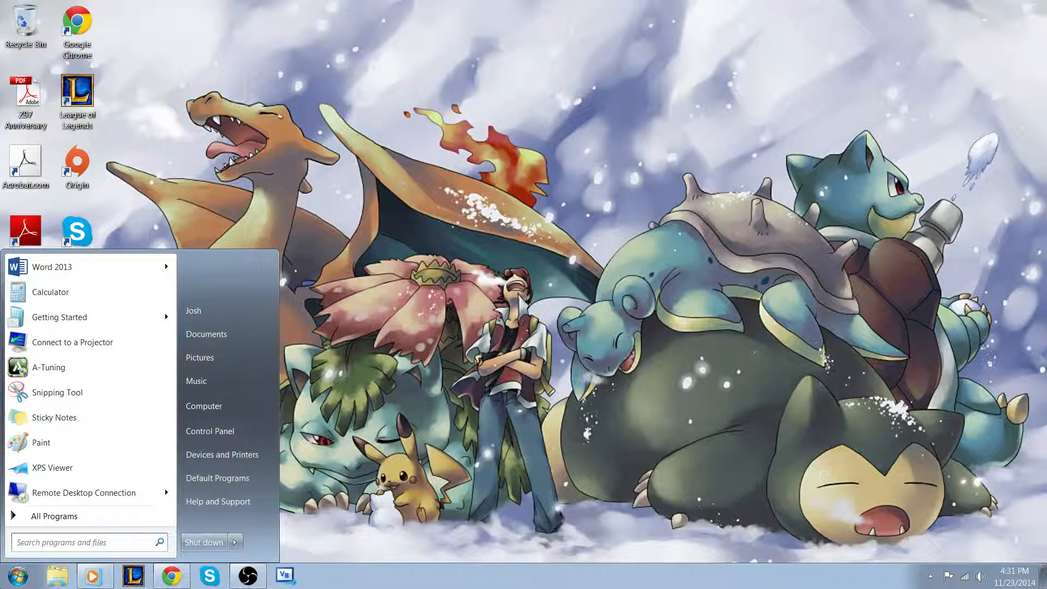
key("super")
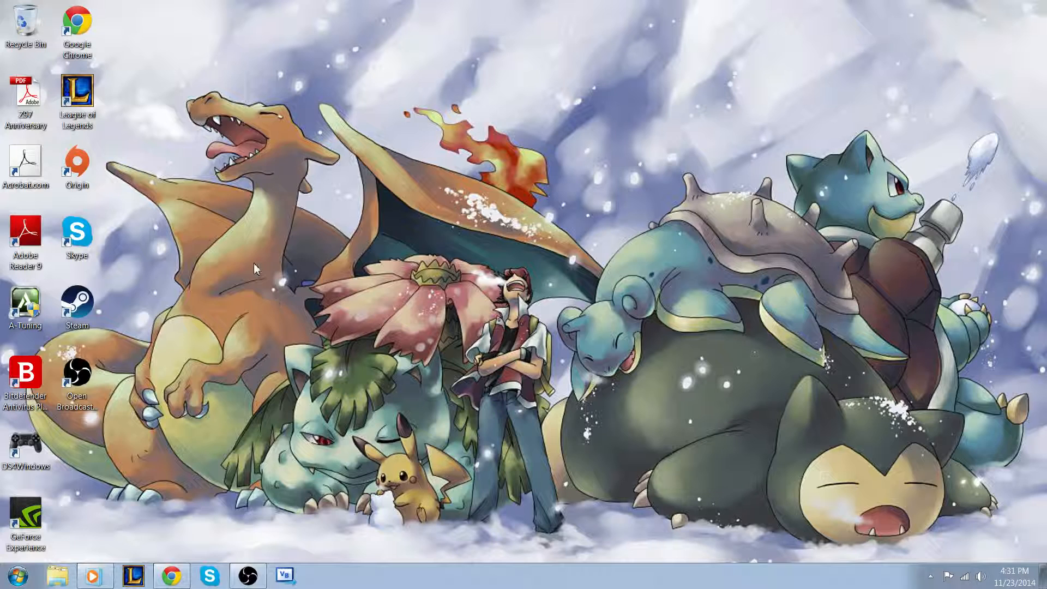
left_click(17, 384)
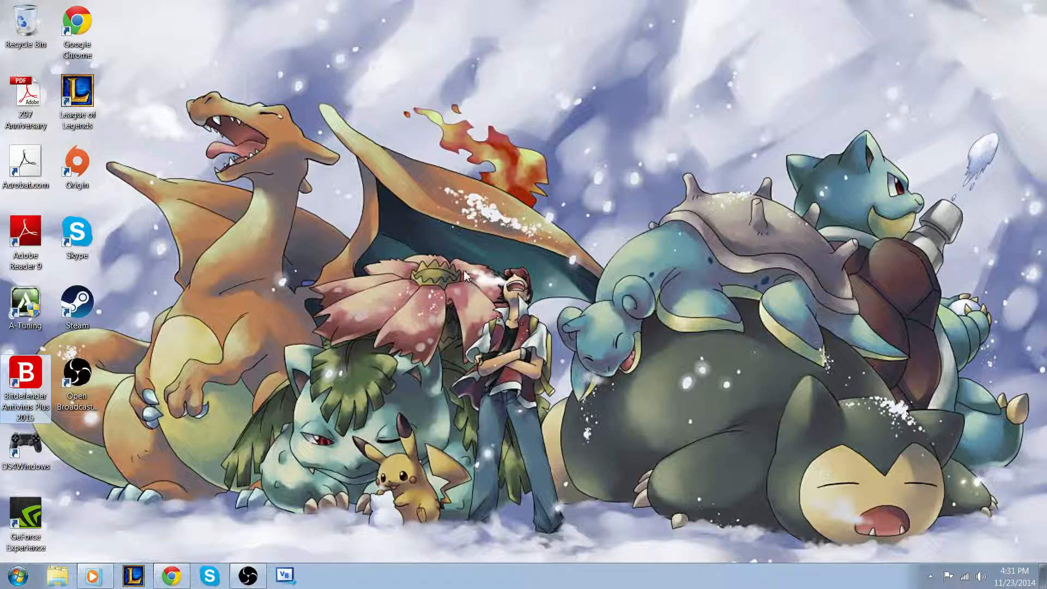
left_click(478, 226)
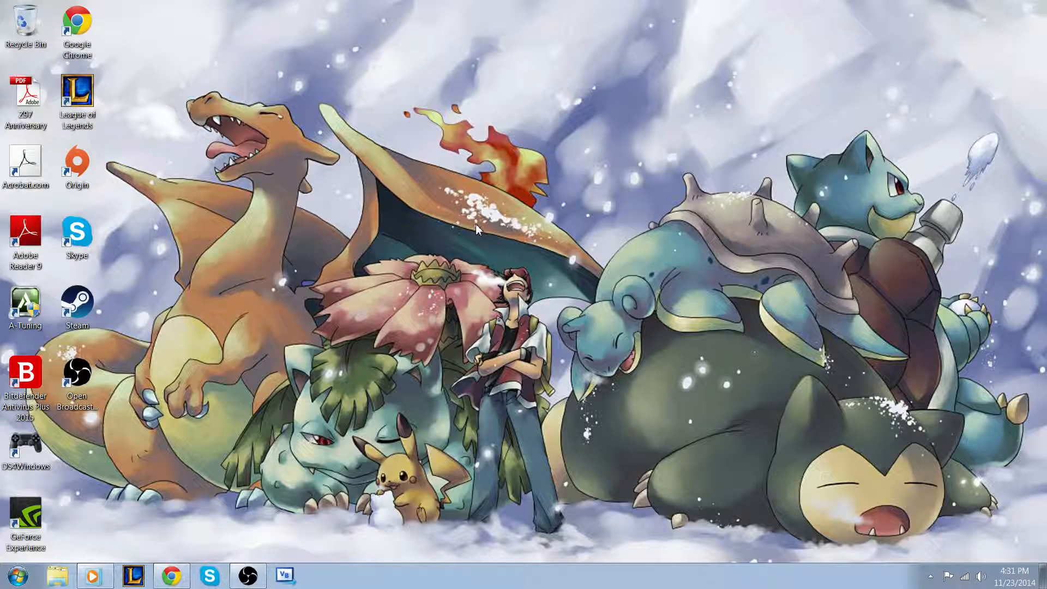